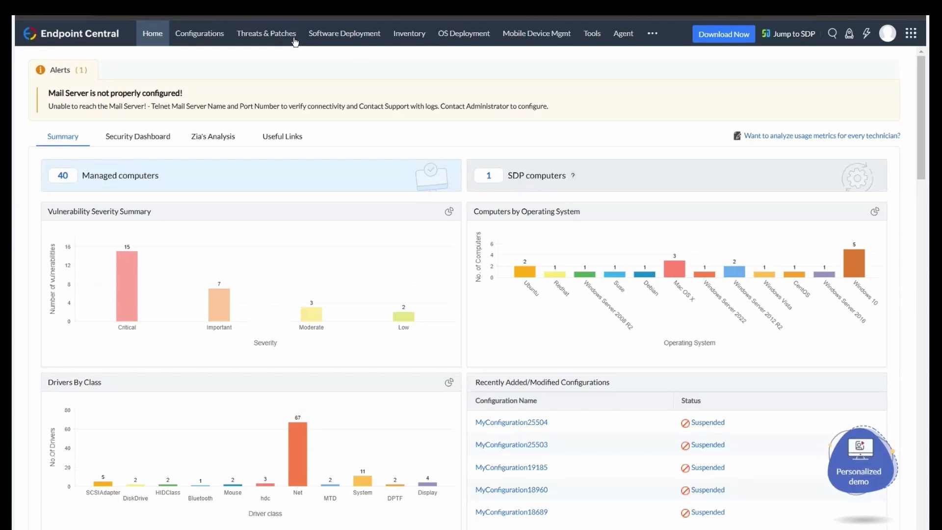
# Open Missing Patches under Threats & Patches, listing 312 patches missing across the network
pyautogui.click(267, 33)
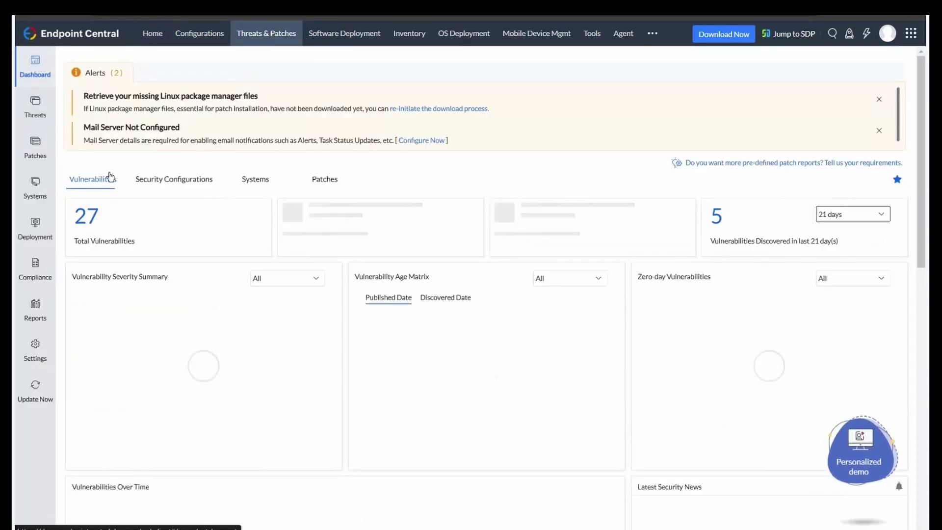
pyautogui.click(98, 78)
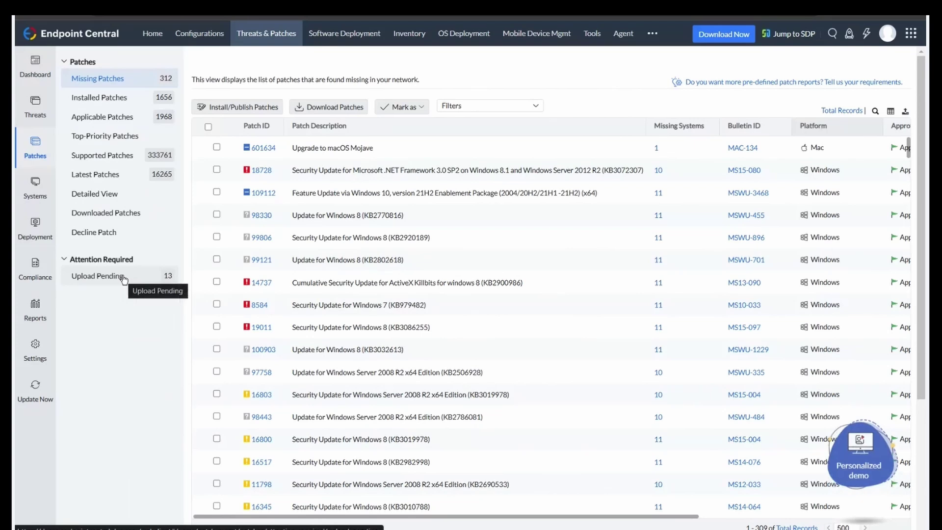
# Show the Upload Pending list of 13 patches awaiting manual upload
pyautogui.click(99, 275)
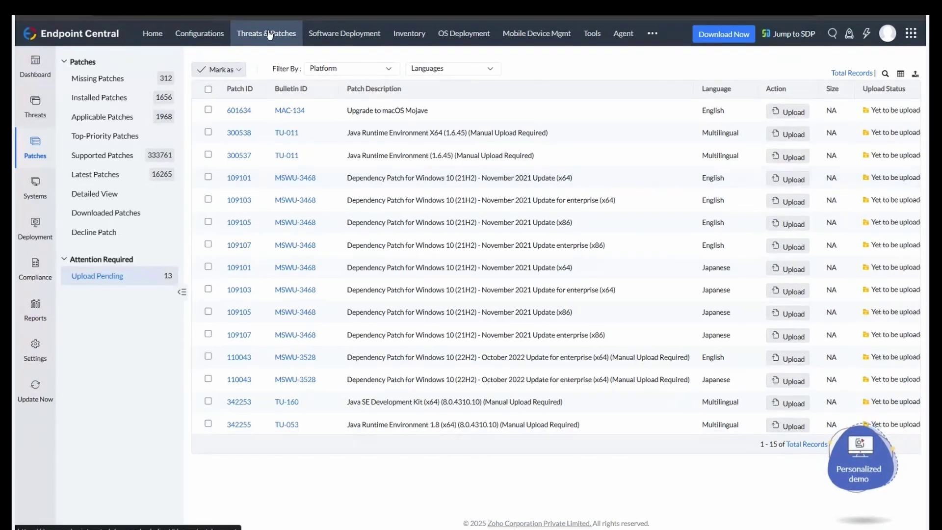
# Show BIOS Mapping Status in Systems, listing two computers with protected but unmapped BIOS
pyautogui.click(35, 186)
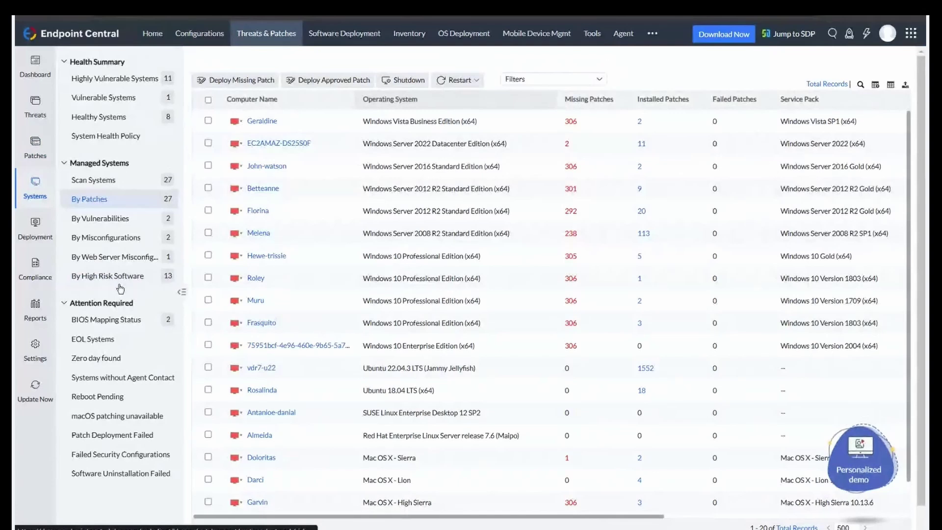
pyautogui.click(106, 319)
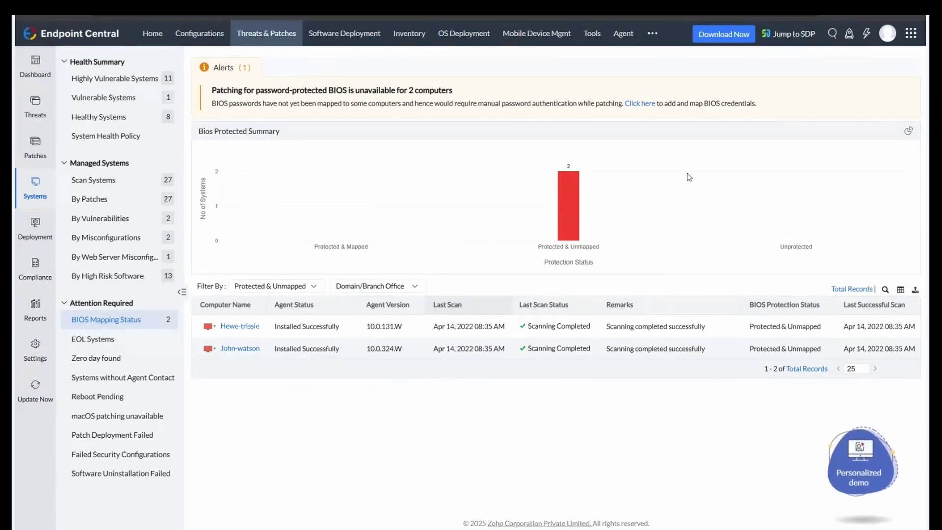
pyautogui.click(653, 33)
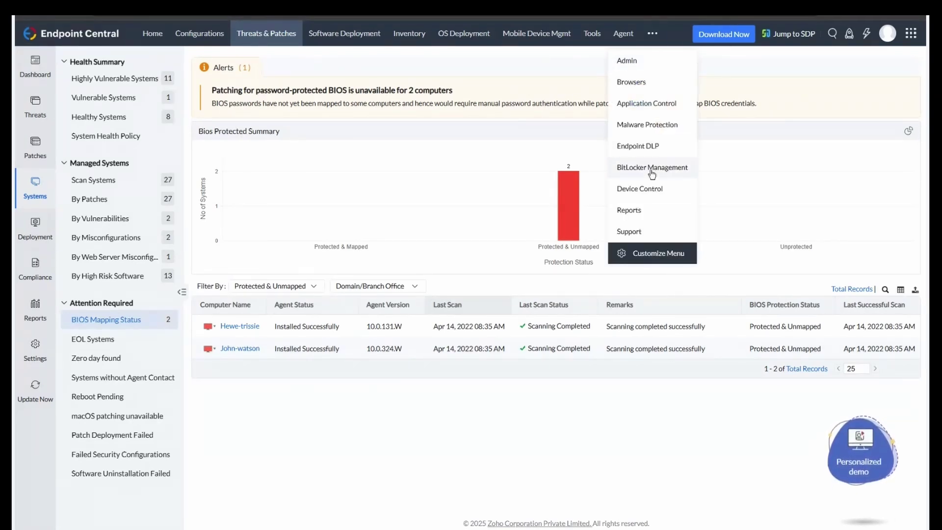
pyautogui.click(628, 61)
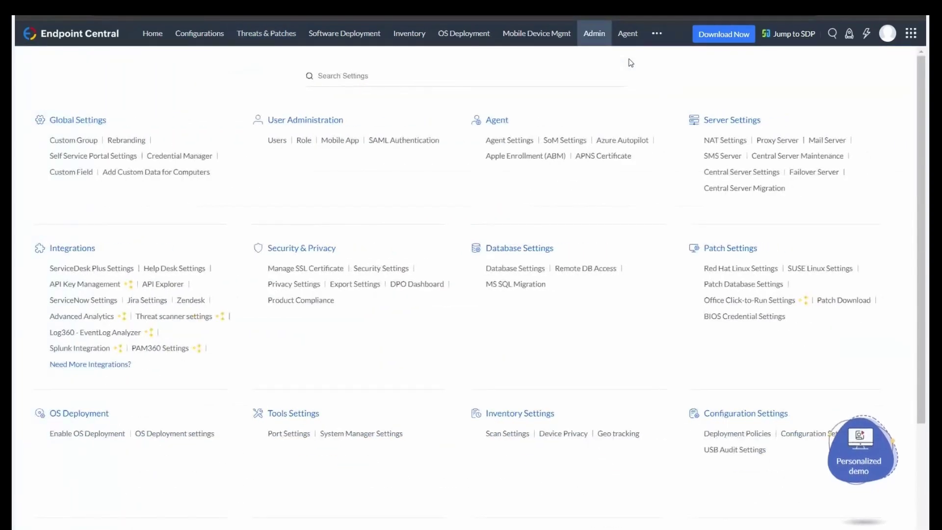
pyautogui.click(179, 155)
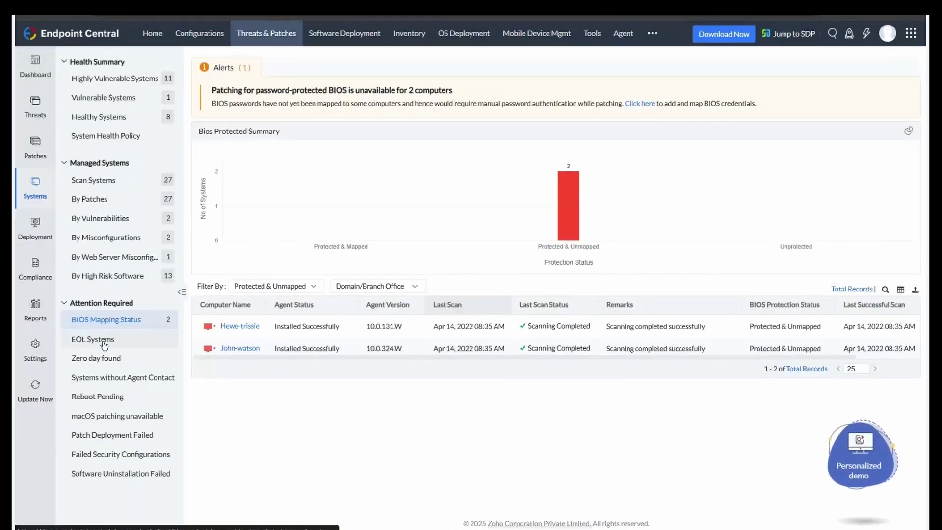
# Check Windows 10 EOL Systems, then list the 19 computers without agent contact
pyautogui.click(93, 339)
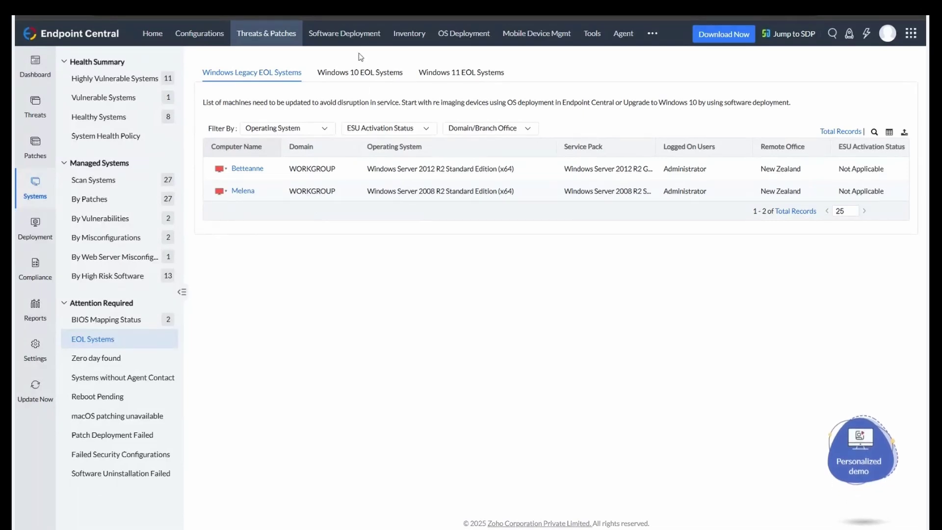
pyautogui.click(359, 72)
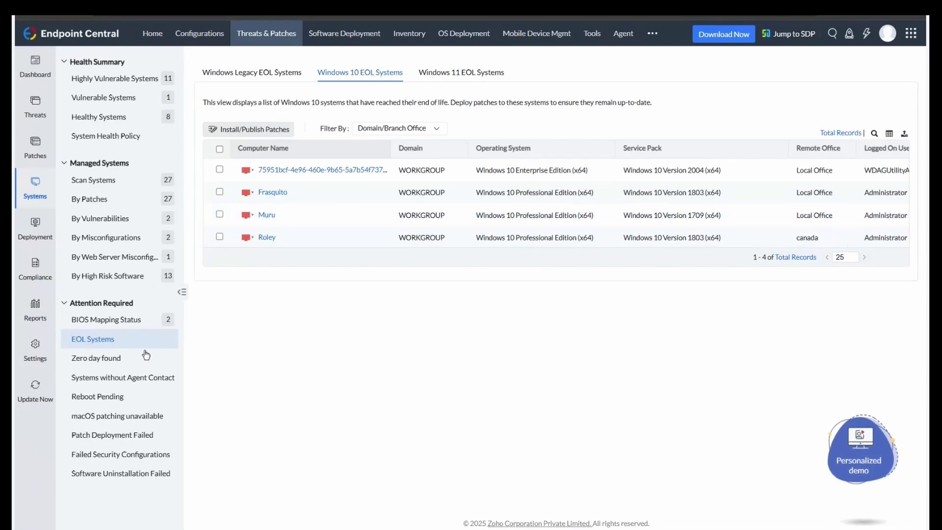
pyautogui.click(113, 377)
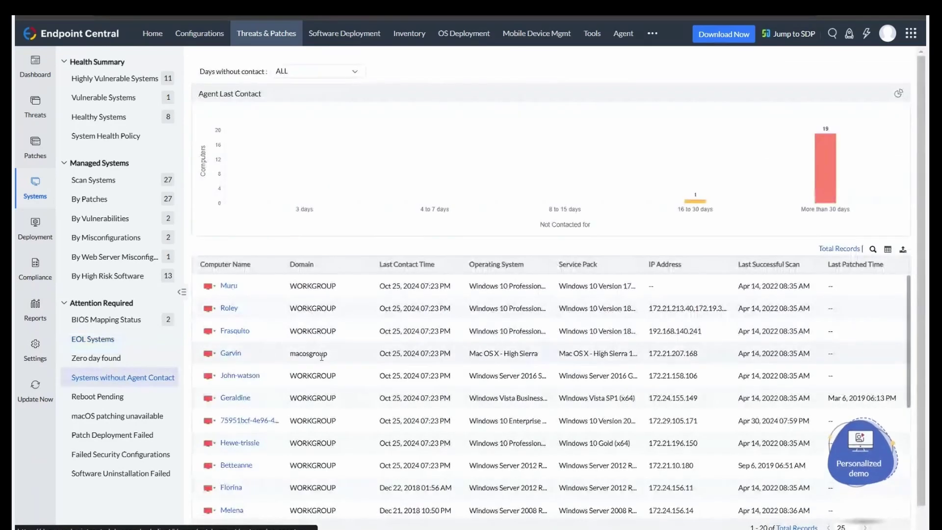
pyautogui.moveTo(414, 353)
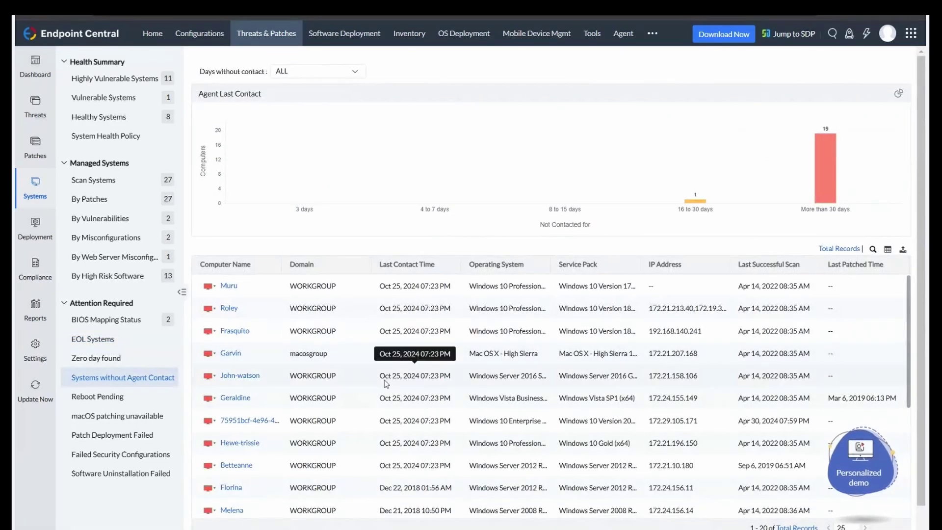
pyautogui.scroll(-2, 384, 380)
pyautogui.scroll(-2, 384, 380)
pyautogui.scroll(4, 385, 380)
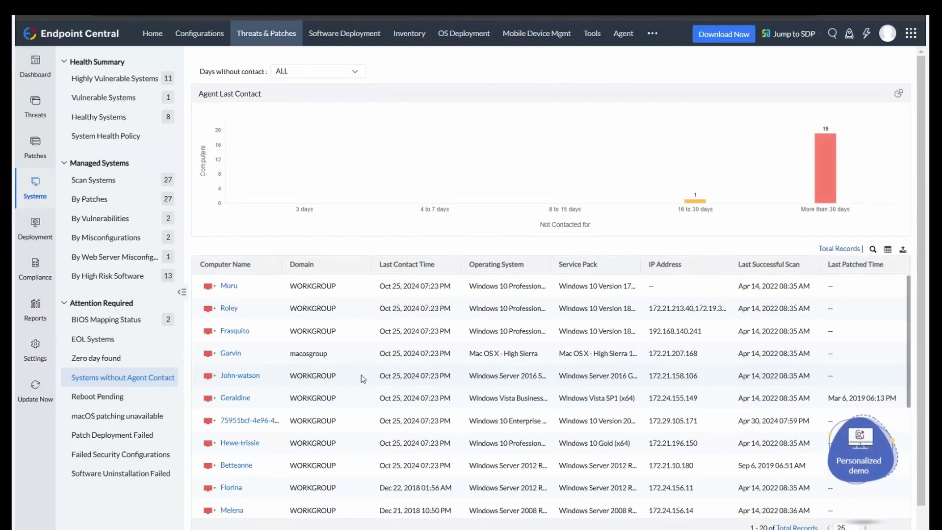
# Select the Windows 10 machine under Reboot Pending, then view macOS patching unavailable
pyautogui.click(122, 399)
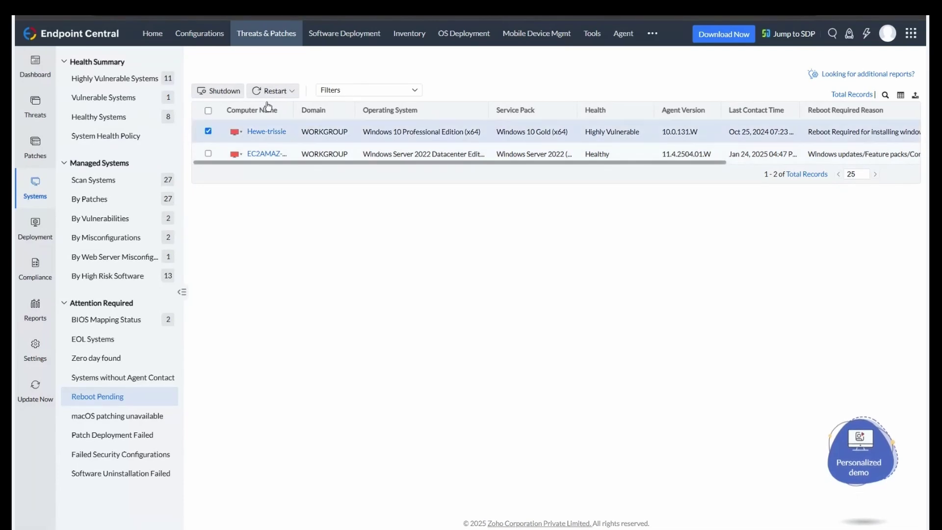
pyautogui.click(208, 131)
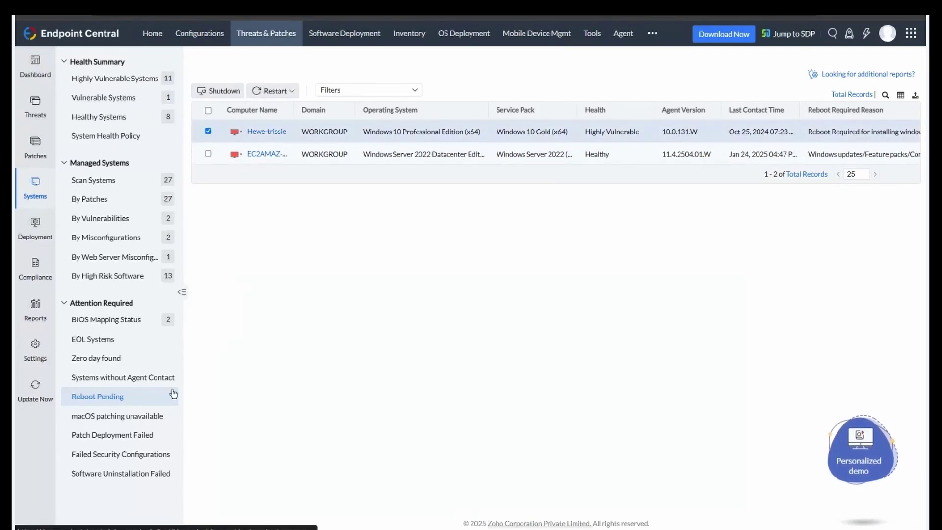
pyautogui.click(164, 417)
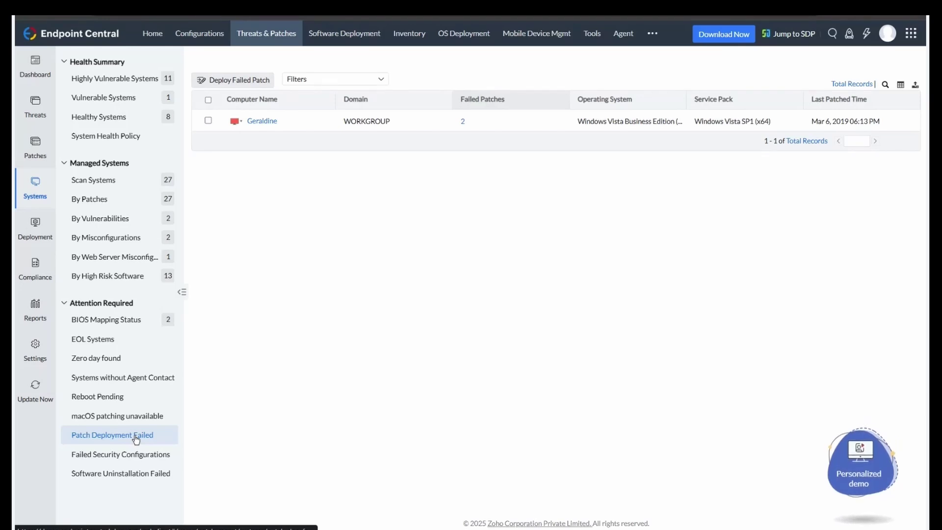
# Select the Windows Vista computer with two failed patches for redeployment
pyautogui.click(208, 121)
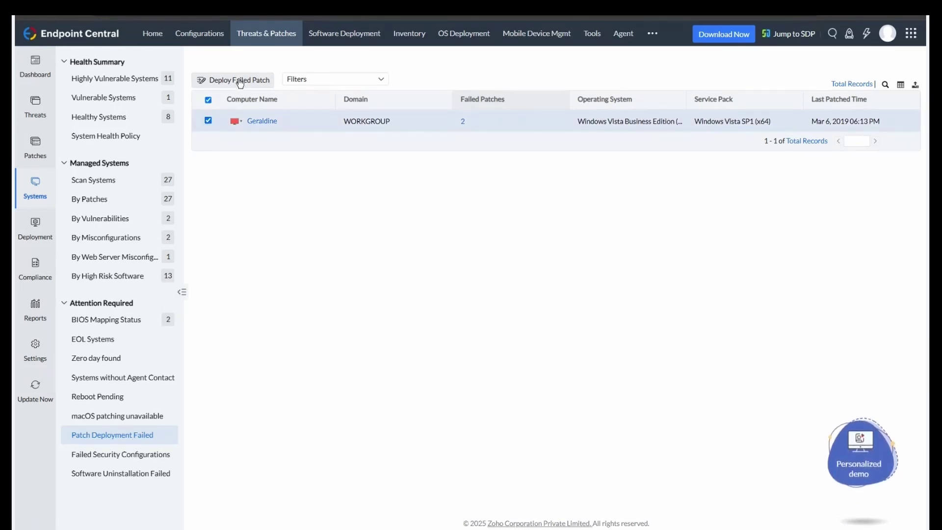